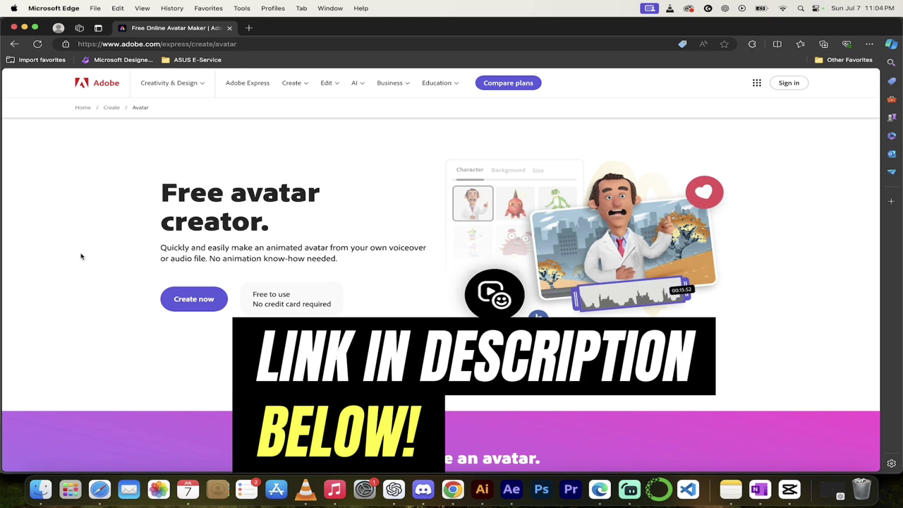
Start the animated avatar maker and pick the Sasquatch character instead of the default sloth.
{"action": "scroll", "coordinate": [81, 256], "scroll_direction": "down", "scroll_amount": 1}
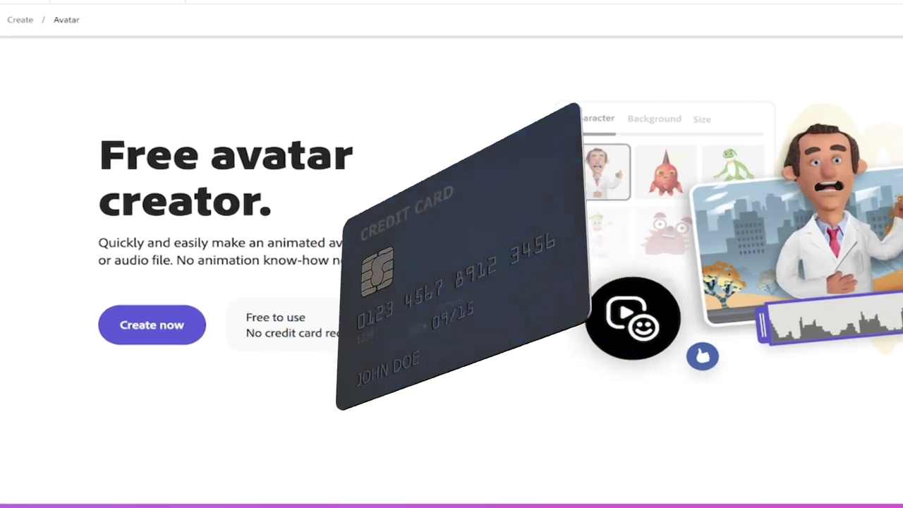
{"action": "left_click", "coordinate": [160, 325]}
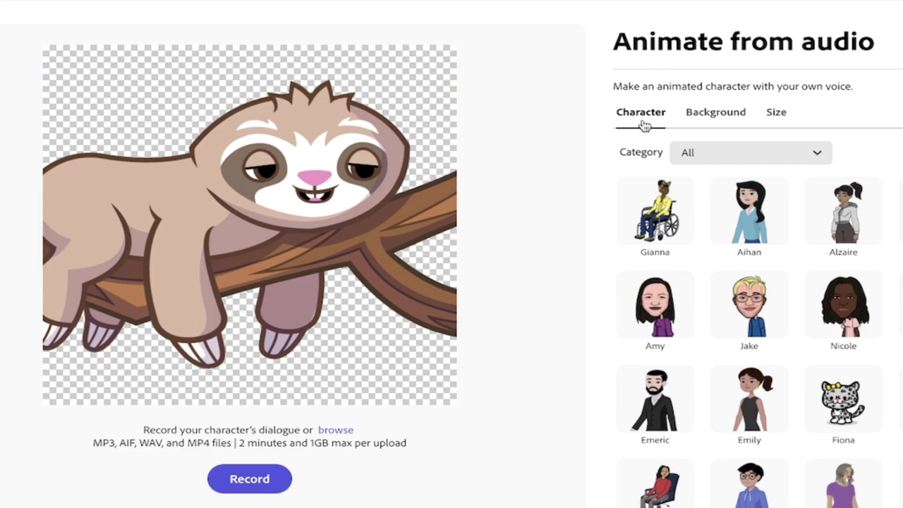
{"action": "scroll", "coordinate": [826, 353], "scroll_direction": "down", "scroll_amount": 10}
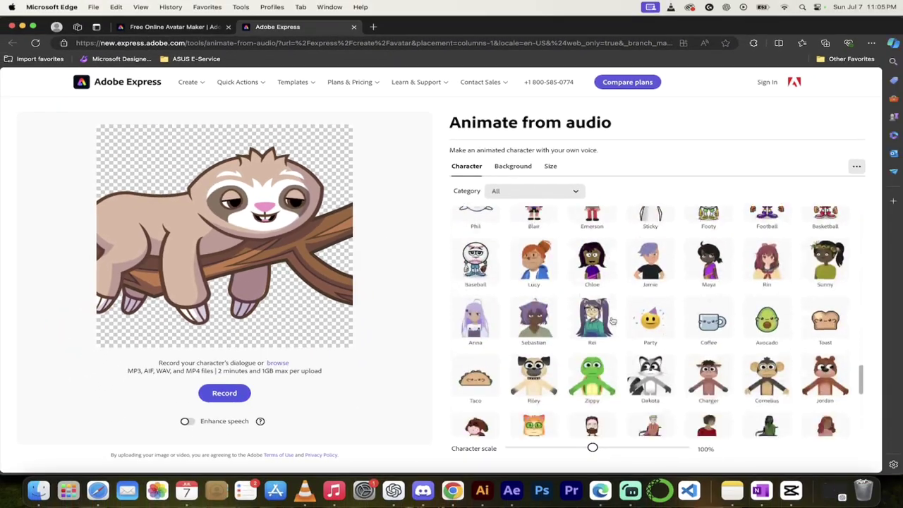
{"action": "scroll", "coordinate": [613, 321], "scroll_direction": "down", "scroll_amount": 5}
{"action": "scroll", "coordinate": [653, 335], "scroll_direction": "up", "scroll_amount": 1}
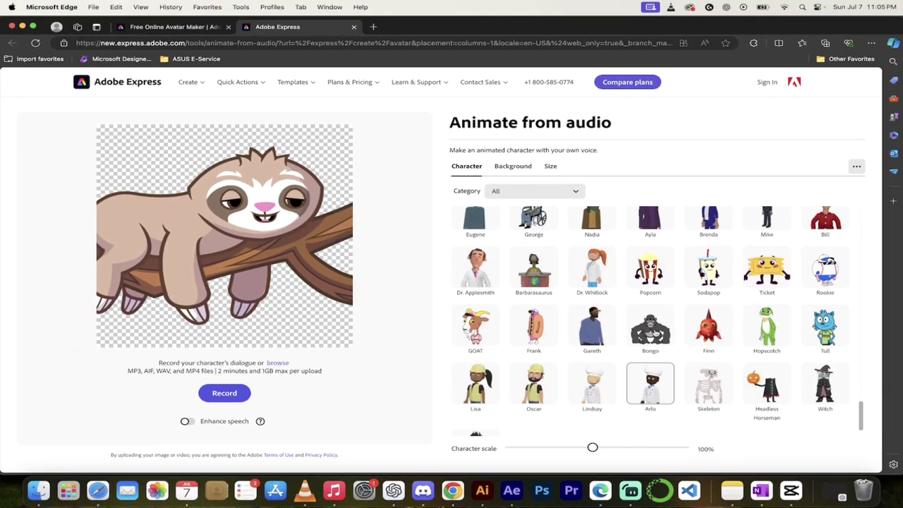
{"action": "scroll", "coordinate": [656, 333], "scroll_direction": "up", "scroll_amount": 5}
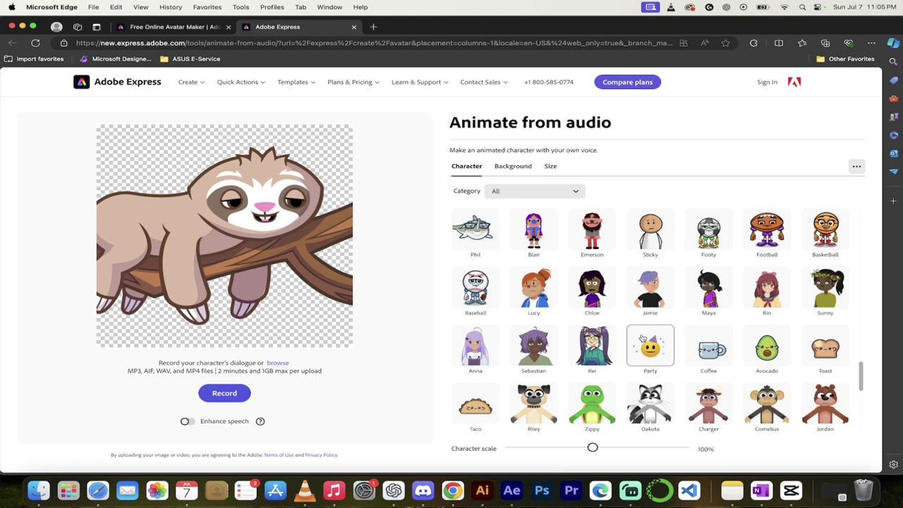
{"action": "scroll", "coordinate": [652, 344], "scroll_direction": "up", "scroll_amount": 3}
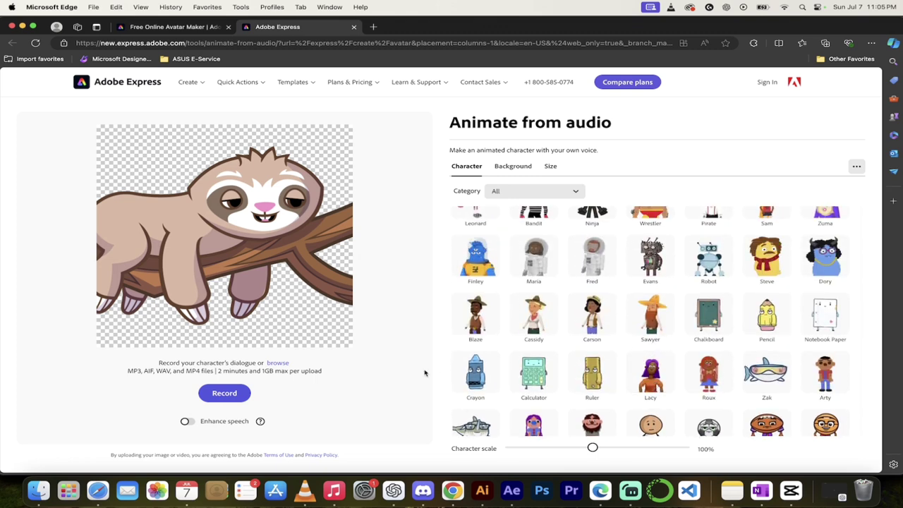
{"action": "scroll", "coordinate": [531, 343], "scroll_direction": "up", "scroll_amount": 2}
{"action": "scroll", "coordinate": [531, 342], "scroll_direction": "up", "scroll_amount": 1}
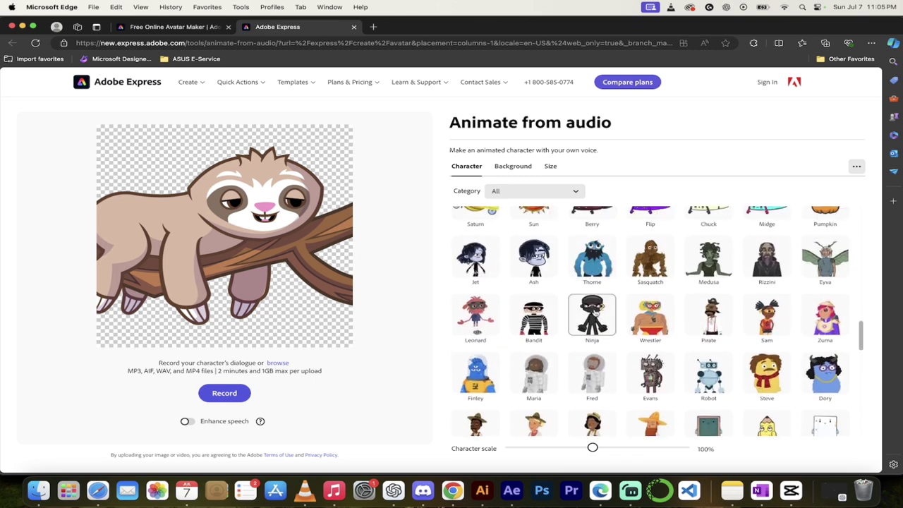
{"action": "scroll", "coordinate": [593, 312], "scroll_direction": "up", "scroll_amount": 1}
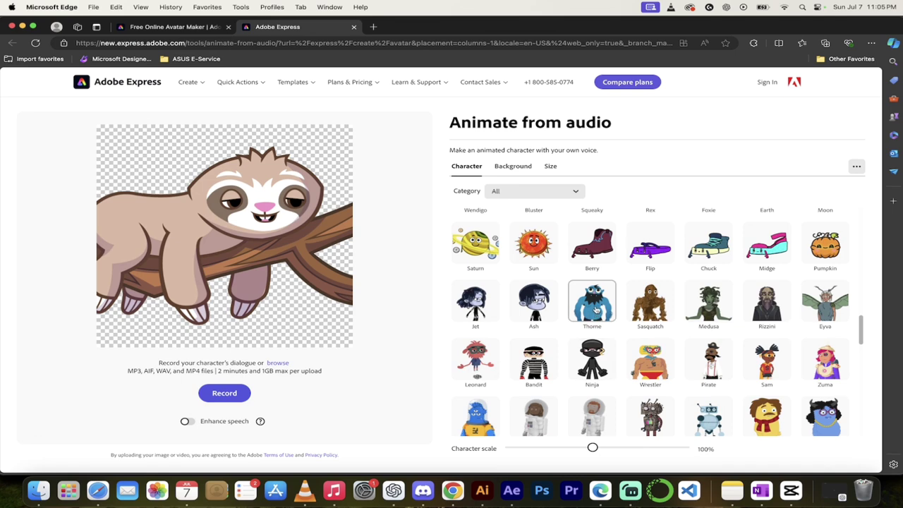
{"action": "left_click", "coordinate": [652, 308]}
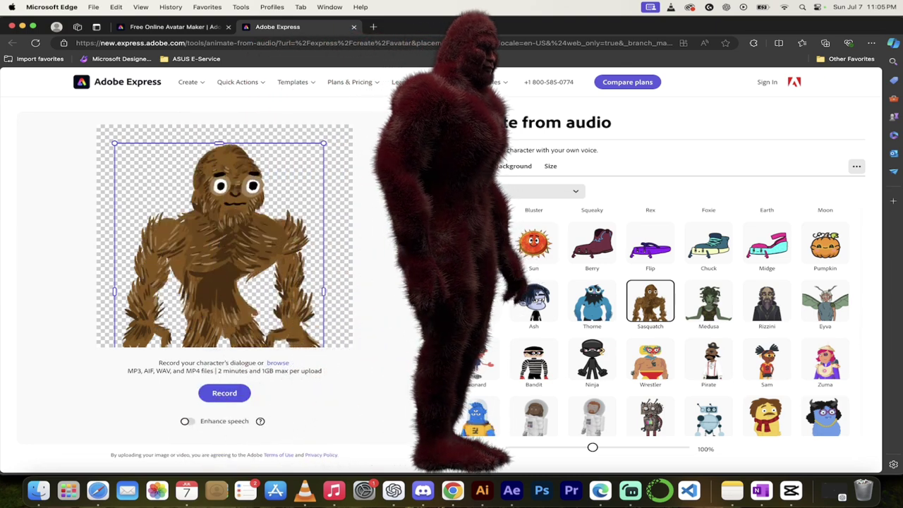
Apply the Genius Chalkboard background behind the Sasquatch.
{"action": "left_click", "coordinate": [517, 167]}
{"action": "scroll", "coordinate": [578, 282], "scroll_direction": "down", "scroll_amount": 2}
{"action": "scroll", "coordinate": [579, 282], "scroll_direction": "down", "scroll_amount": 3}
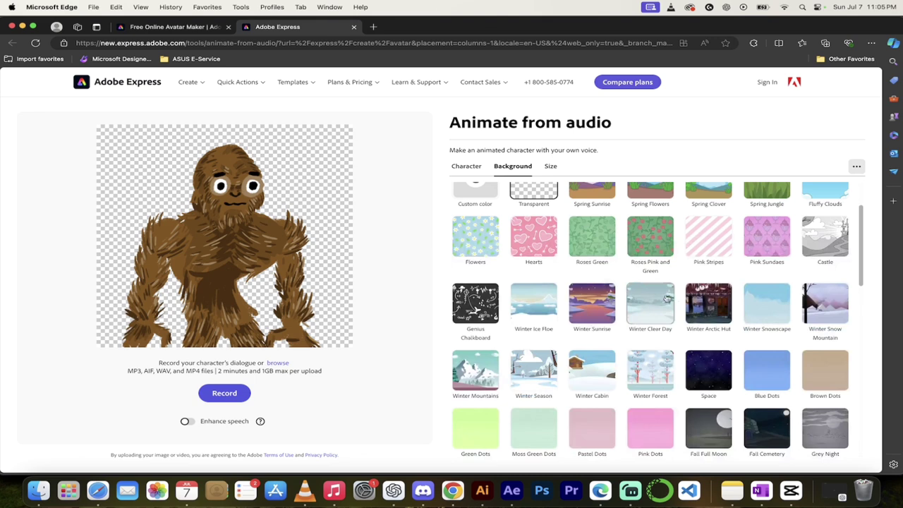
{"action": "scroll", "coordinate": [509, 239], "scroll_direction": "up", "scroll_amount": 5}
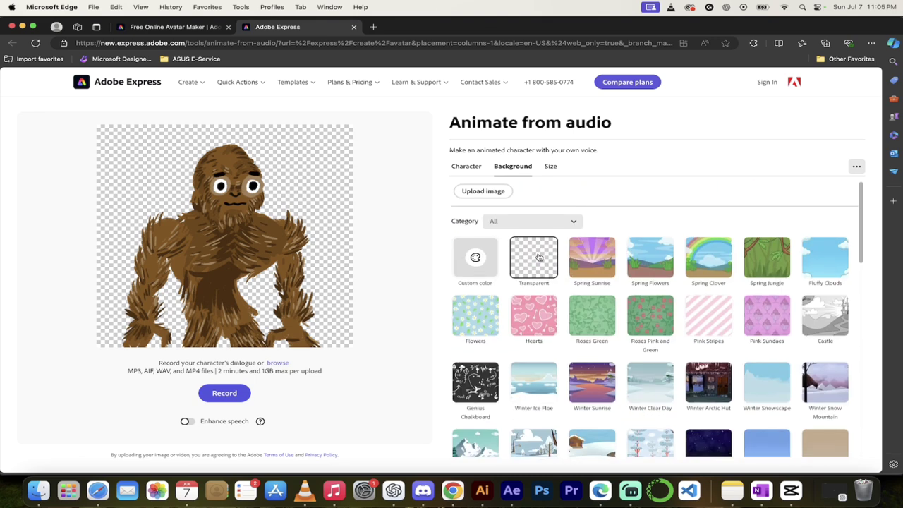
{"action": "scroll", "coordinate": [614, 299], "scroll_direction": "down", "scroll_amount": 1}
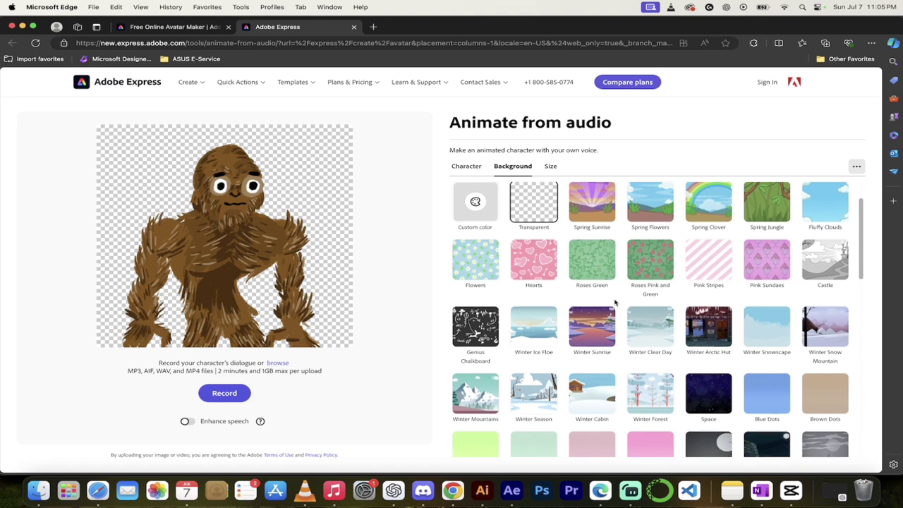
{"action": "scroll", "coordinate": [621, 301], "scroll_direction": "down", "scroll_amount": 2}
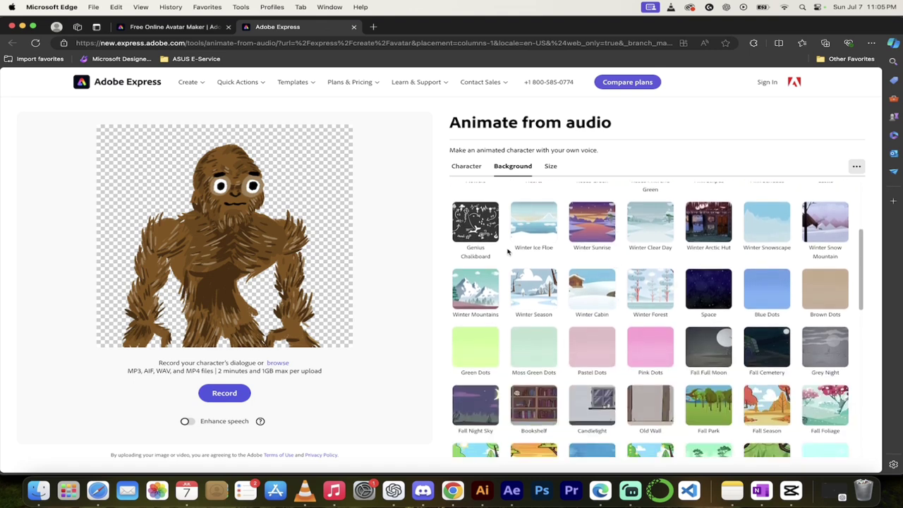
{"action": "left_click", "coordinate": [477, 227]}
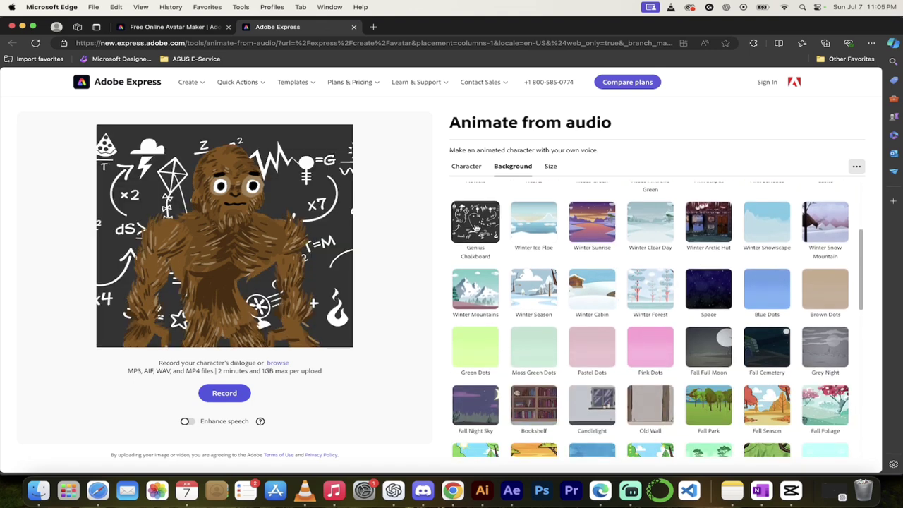
Shrink the Sasquatch slightly and shift it up and a little left in the preview.
{"action": "mouse_move", "coordinate": [278, 243]}
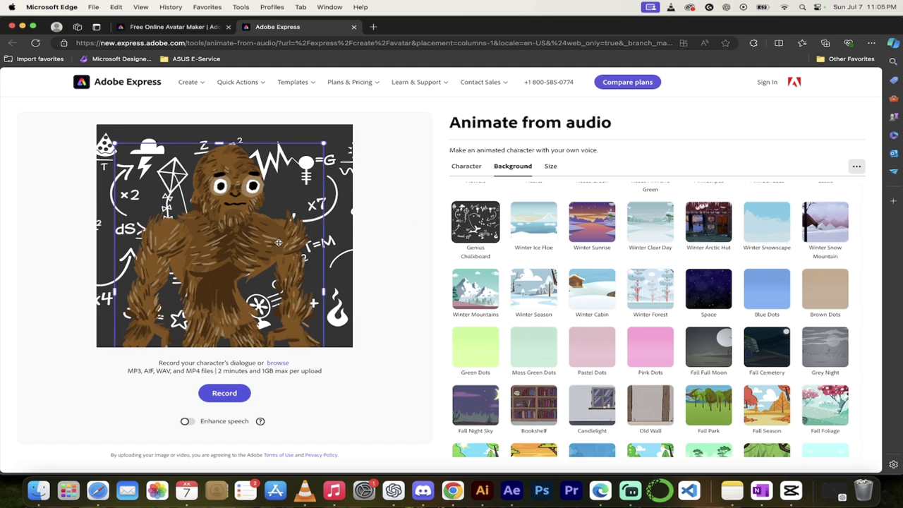
{"action": "left_click_drag", "start_coordinate": [113, 143], "coordinate": [151, 185]}
{"action": "left_click_drag", "start_coordinate": [265, 262], "coordinate": [250, 226]}
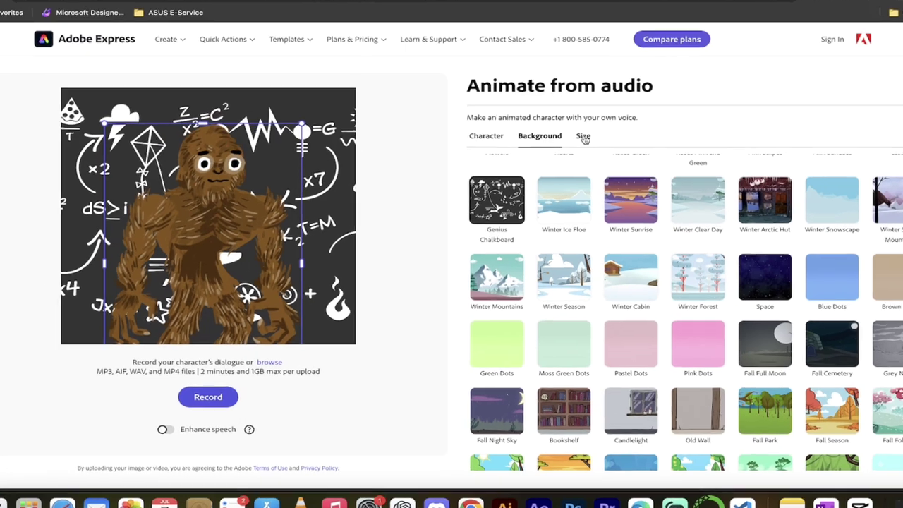
Set the output size to YouTube, Landscape 16:9 at 1920 x 1080.
{"action": "left_click", "coordinate": [550, 167]}
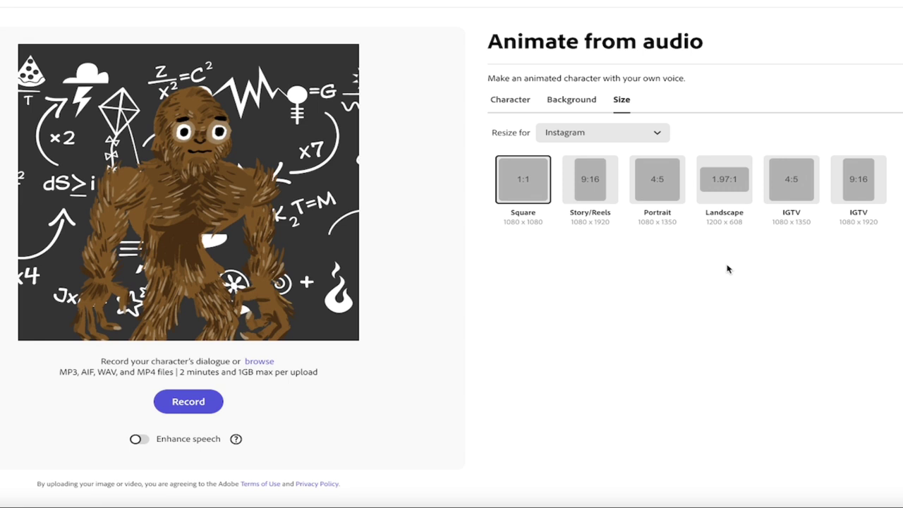
{"action": "left_click", "coordinate": [645, 139]}
{"action": "left_click", "coordinate": [591, 219]}
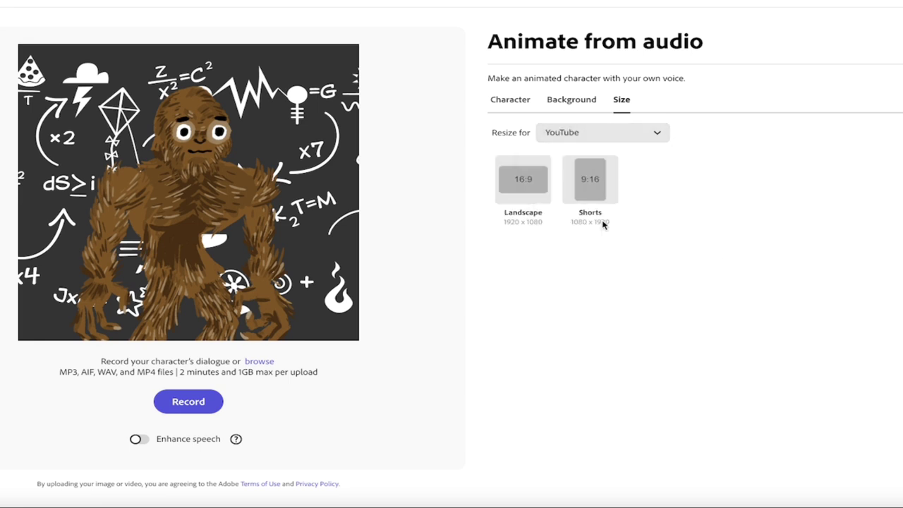
{"action": "left_click", "coordinate": [522, 185]}
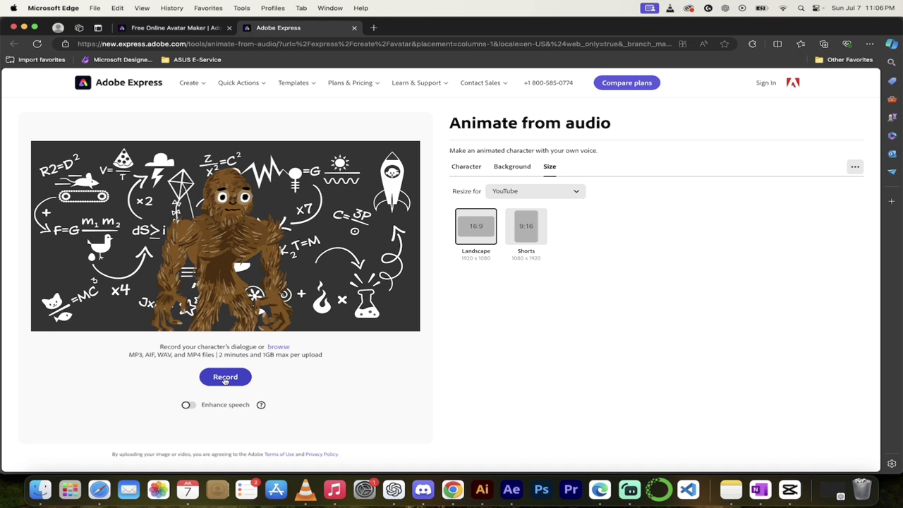
Record the Sasquatch's spoken dialogue and generate the lip-synced animation preview.
{"action": "left_click", "coordinate": [225, 377]}
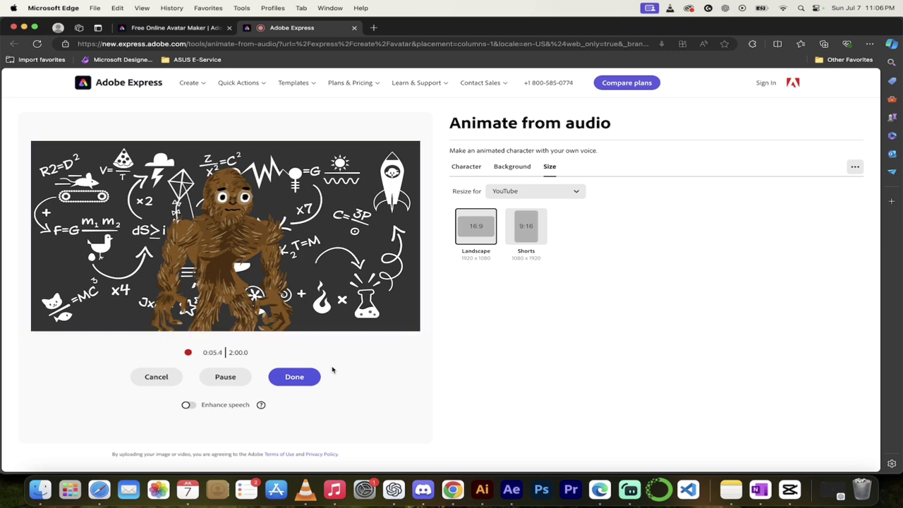
{"action": "left_click", "coordinate": [294, 378]}
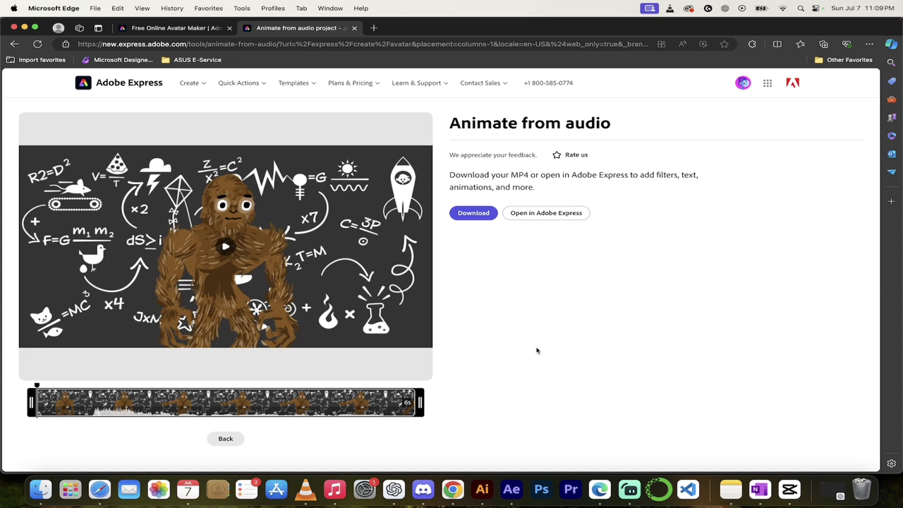
Download the finished Sasquatch animation as an MP4 file.
{"action": "left_click", "coordinate": [476, 215]}
Open the account menu from the profile avatar in the header.
{"action": "left_click", "coordinate": [743, 83]}
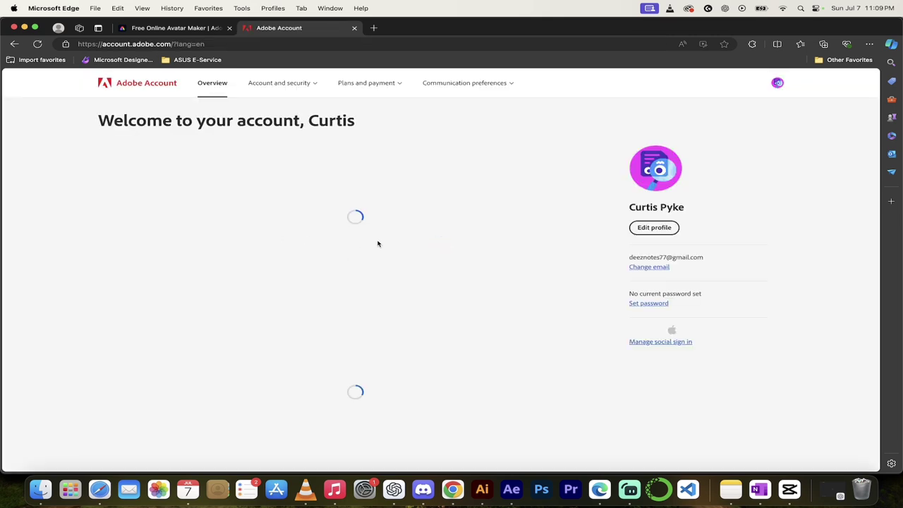
Look over the Adobe Account overview, then close its browser tab.
{"action": "scroll", "coordinate": [611, 224], "scroll_direction": "down", "scroll_amount": 2}
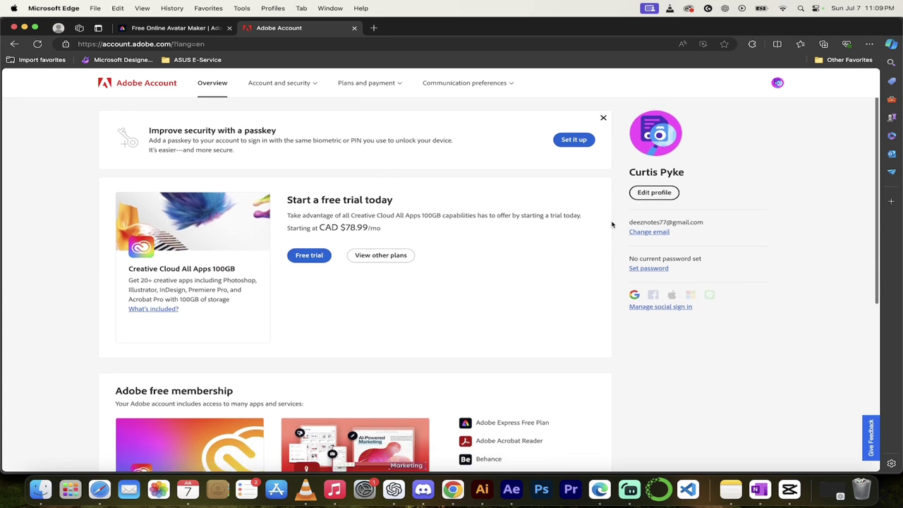
{"action": "scroll", "coordinate": [625, 262], "scroll_direction": "down", "scroll_amount": 3}
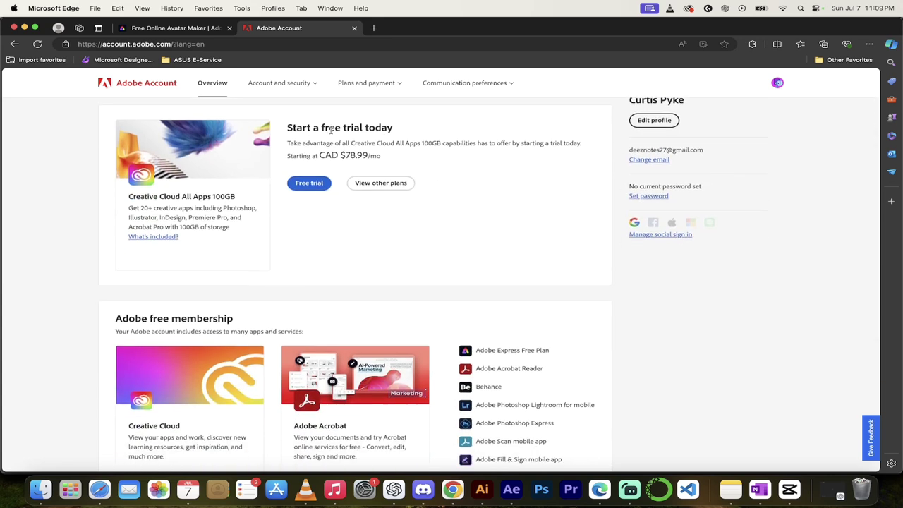
{"action": "scroll", "coordinate": [355, 208], "scroll_direction": "up", "scroll_amount": 2}
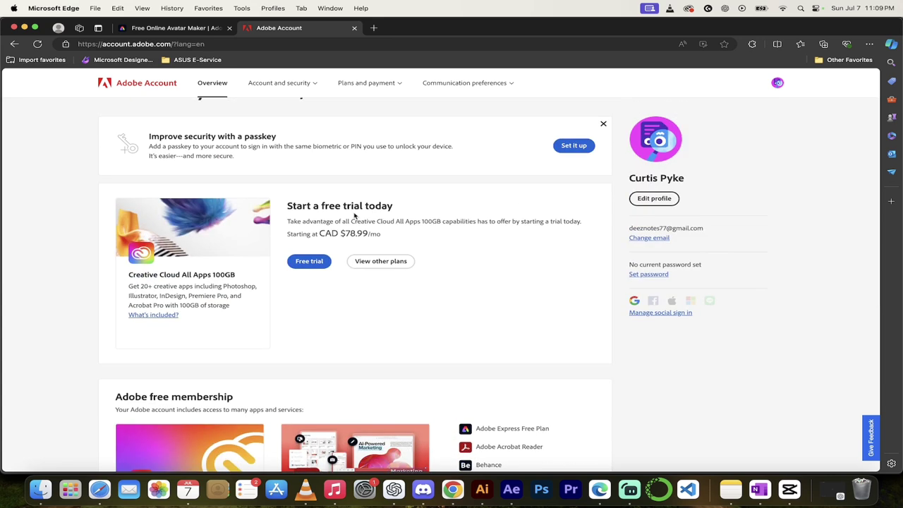
{"action": "left_click", "coordinate": [355, 28]}
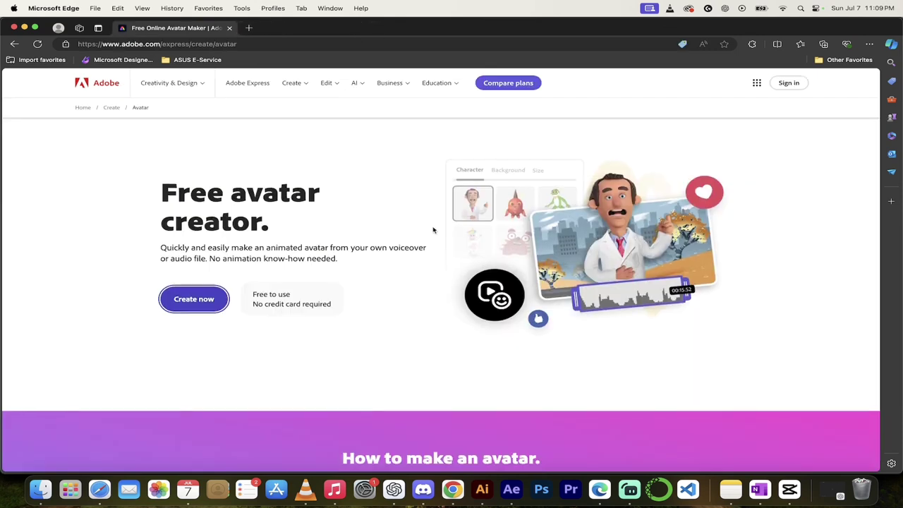